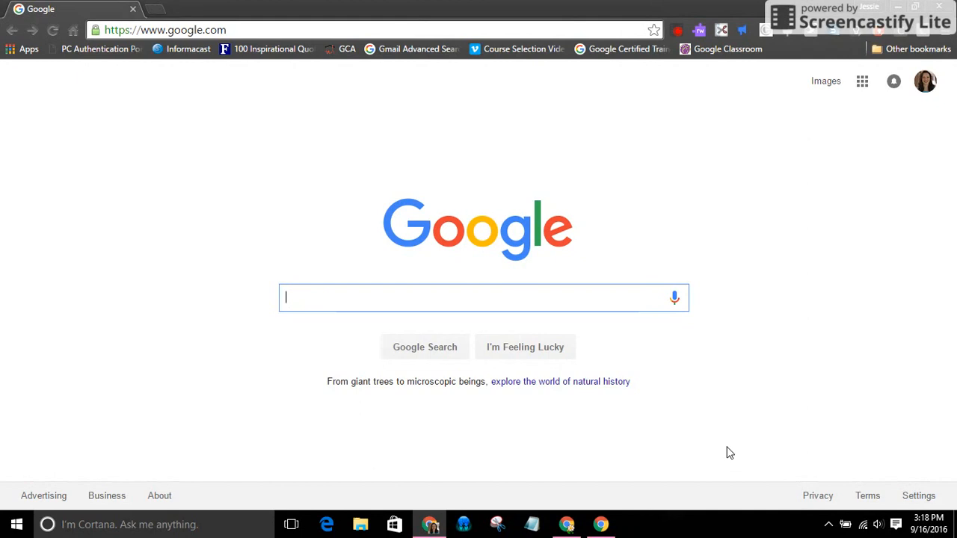
# Go to the files shared with the account in Google Drive and open the document "Suggesting vs. Editing".
pyautogui.click(862, 81)
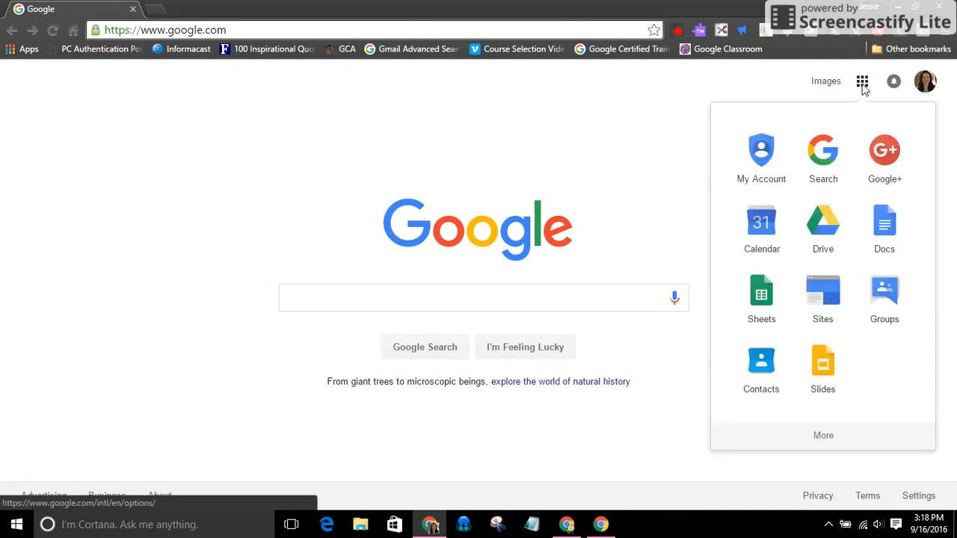
pyautogui.click(804, 217)
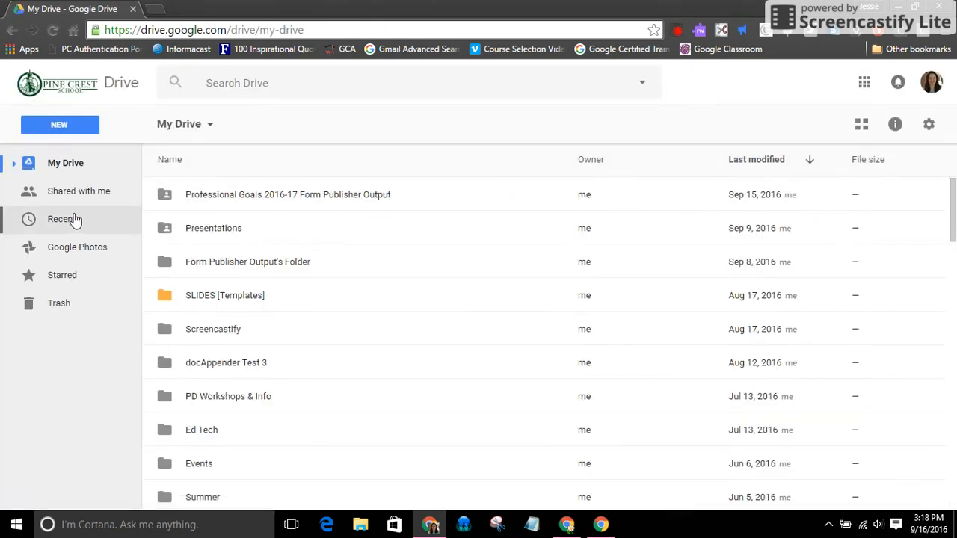
pyautogui.click(91, 198)
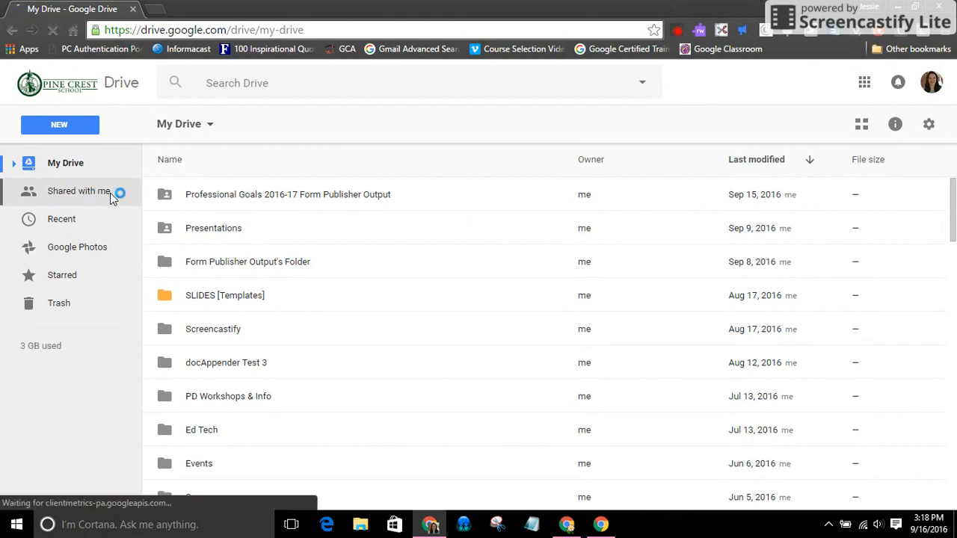
pyautogui.click(60, 198)
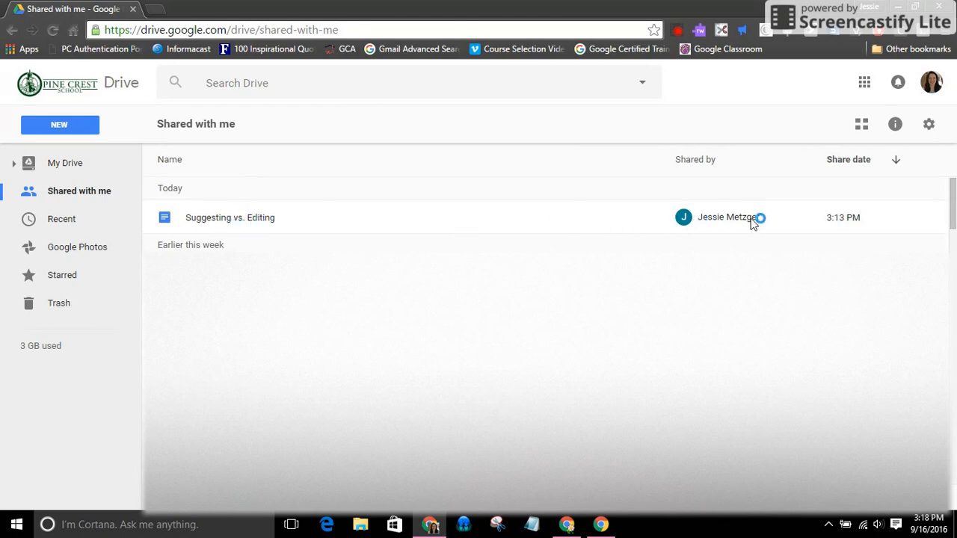
pyautogui.doubleClick(199, 227)
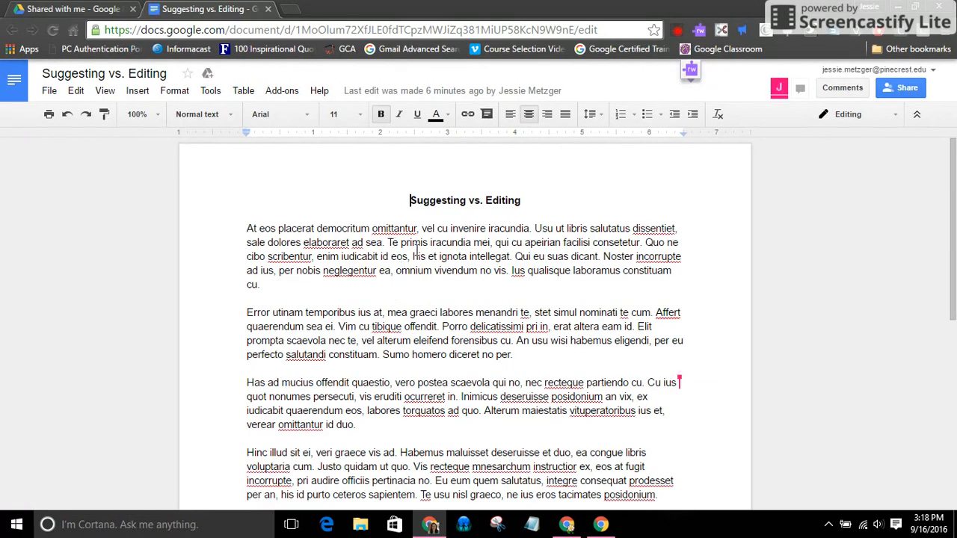
# Switch the document to Suggesting mode and suggest deleting the first paragraph's text from "his et ignota intellegat" to its end.
pyautogui.click(412, 257)
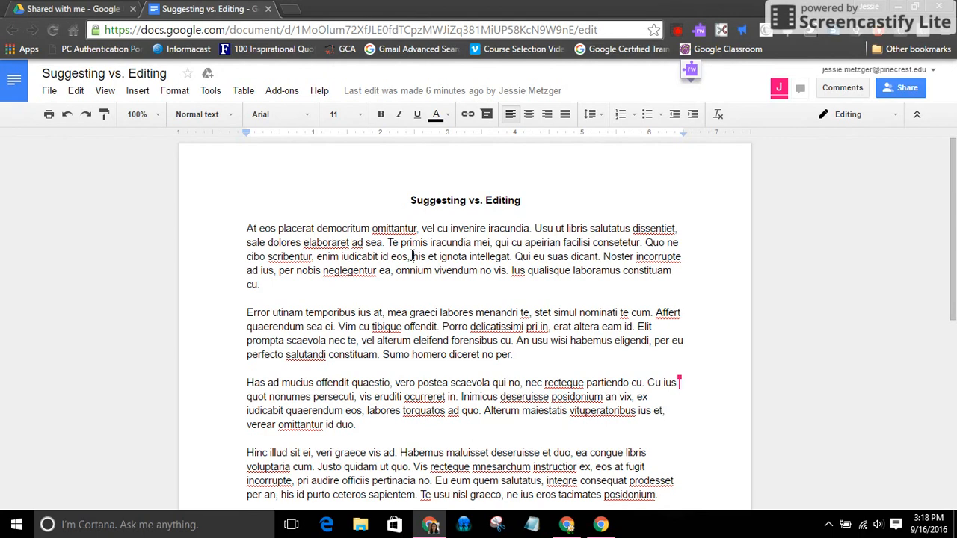
pyautogui.click(897, 117)
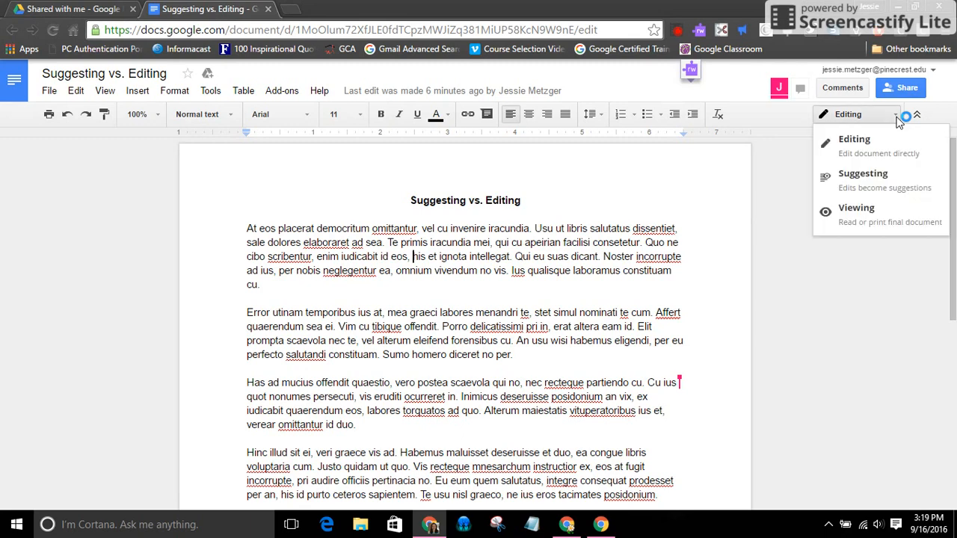
pyautogui.click(897, 187)
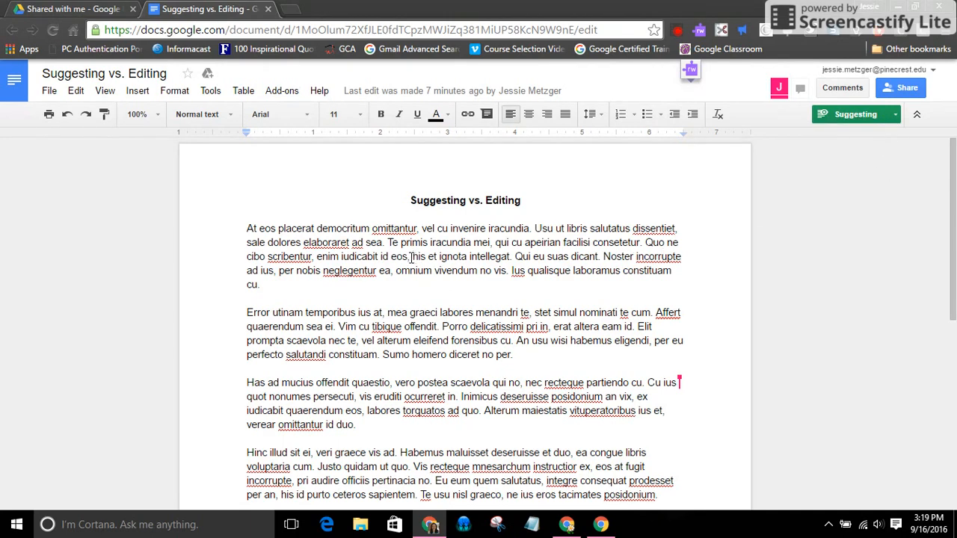
pyautogui.moveTo(412, 258); pyautogui.dragTo(675, 284)
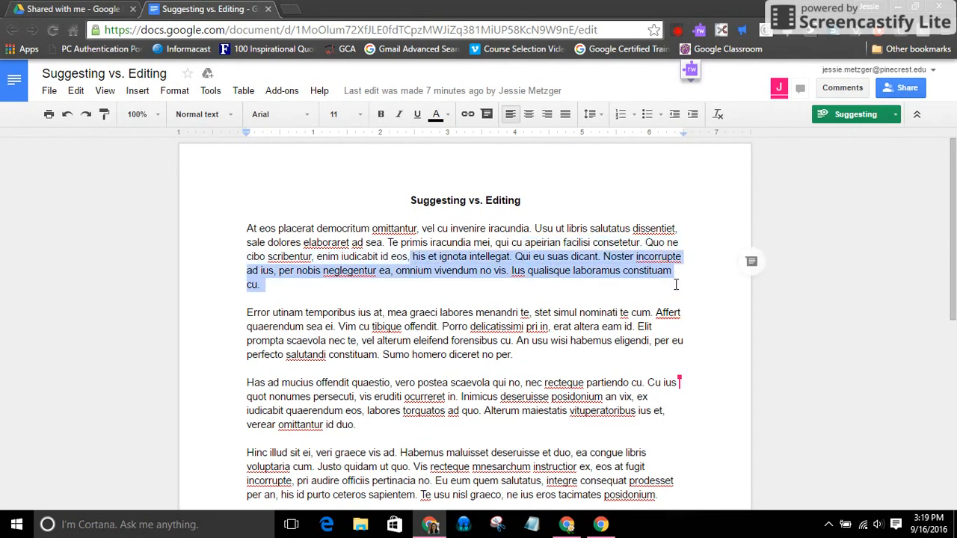
pyautogui.press('BackSpace')
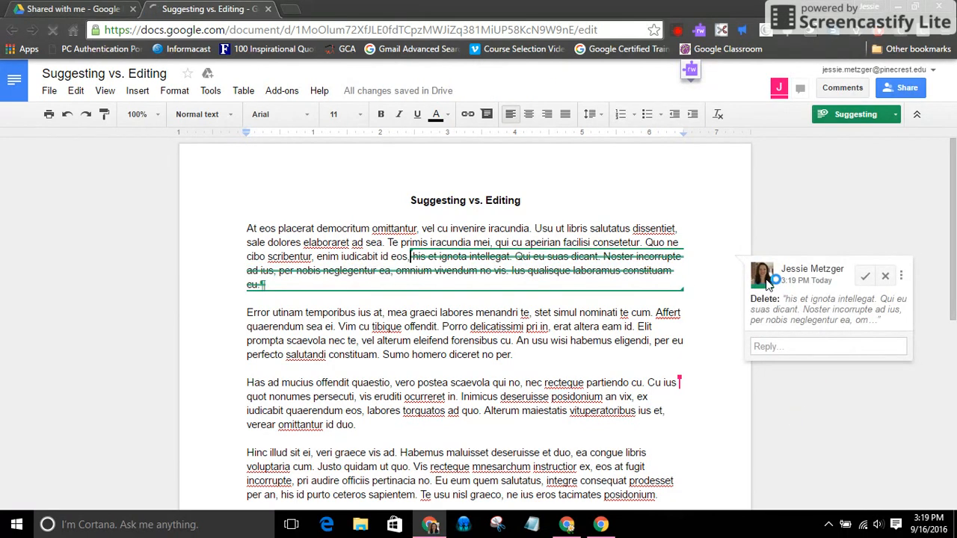
# Reply to the deletion suggestion with "I feel this sentence is unnecessary.".
pyautogui.click(794, 349)
pyautogui.write('I fe')
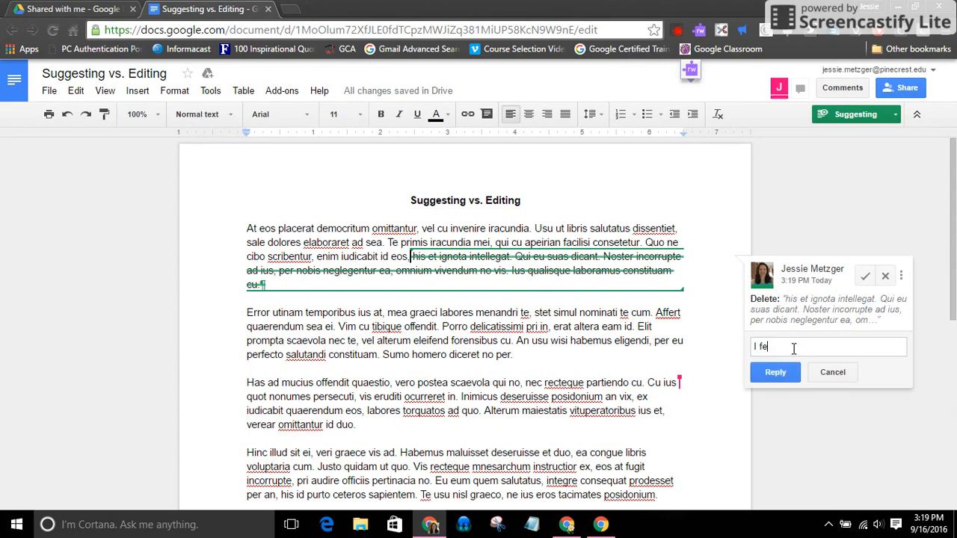
pyautogui.write('el this sentence is unnecessa')
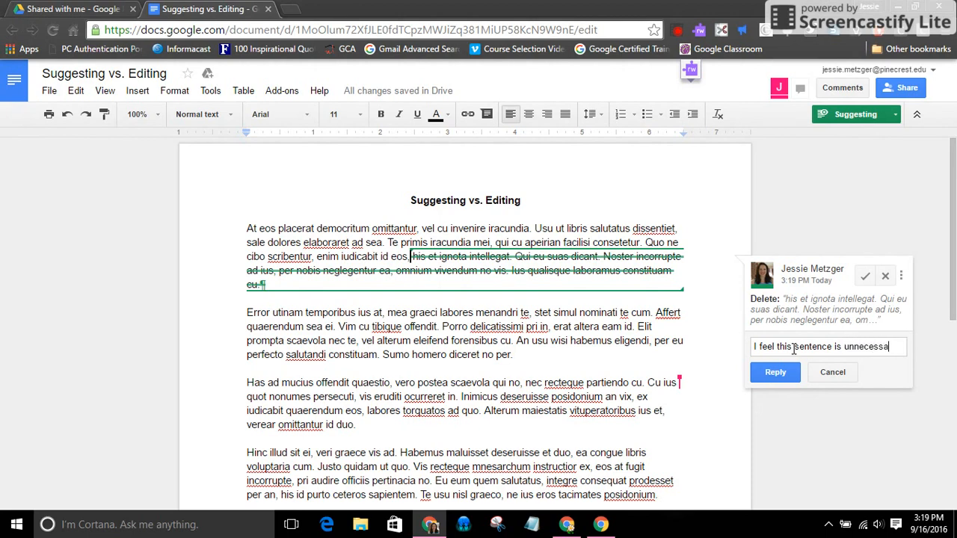
pyautogui.write('ry.')
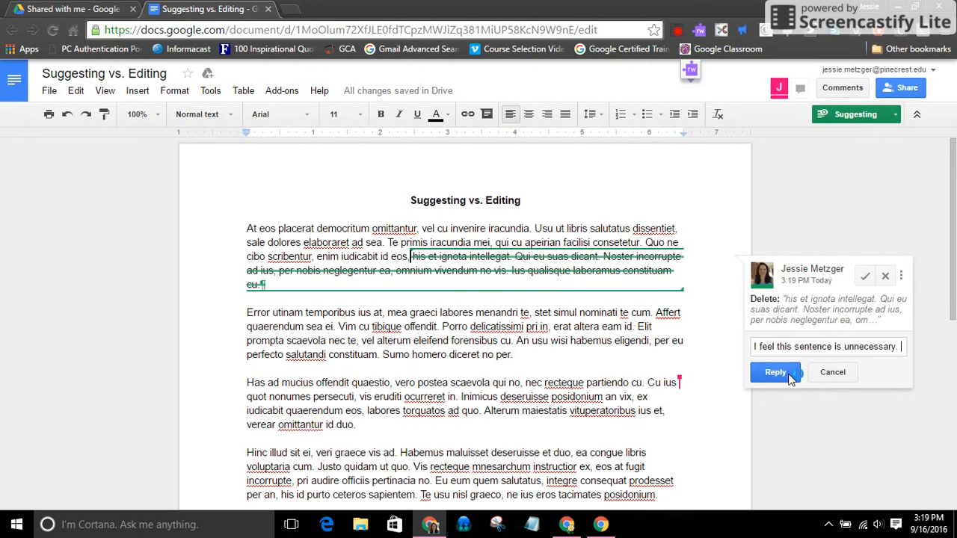
pyautogui.click(789, 372)
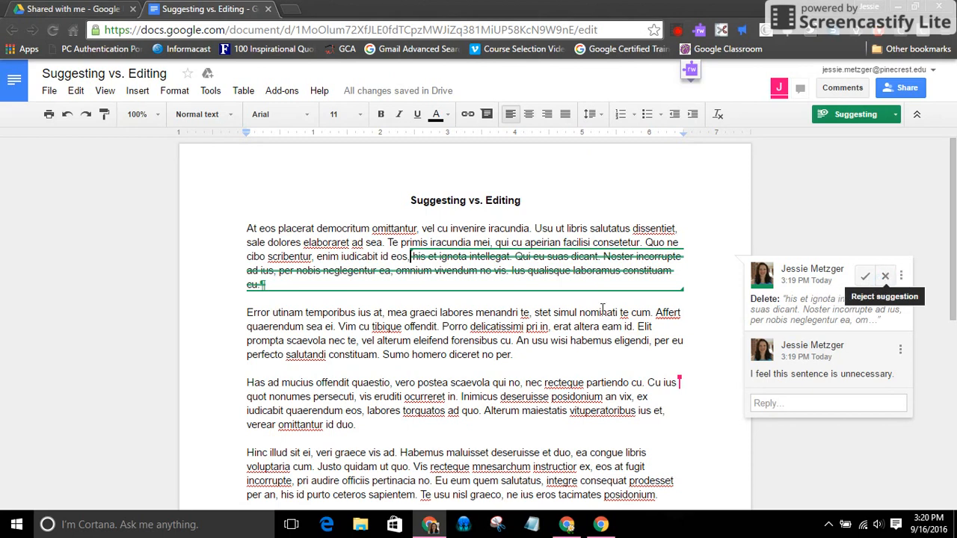
# Suggest capitalizing "utinam" in the second paragraph by replacing its "u" with "U".
pyautogui.click(251, 317)
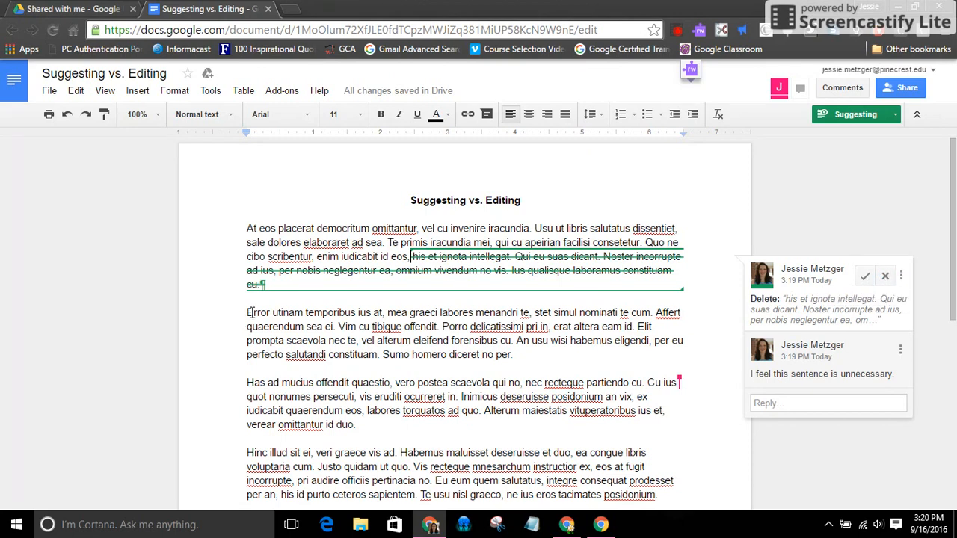
pyautogui.click(273, 316)
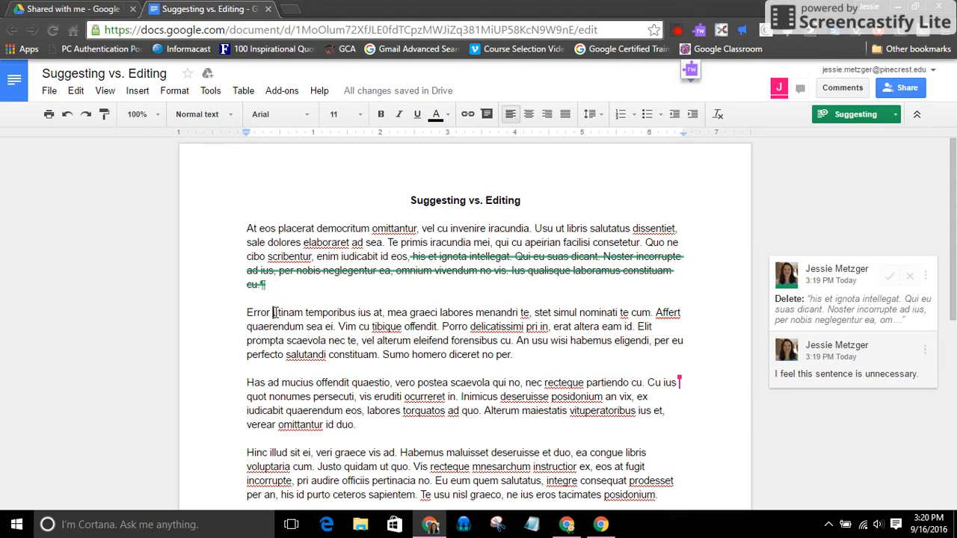
pyautogui.write('U')
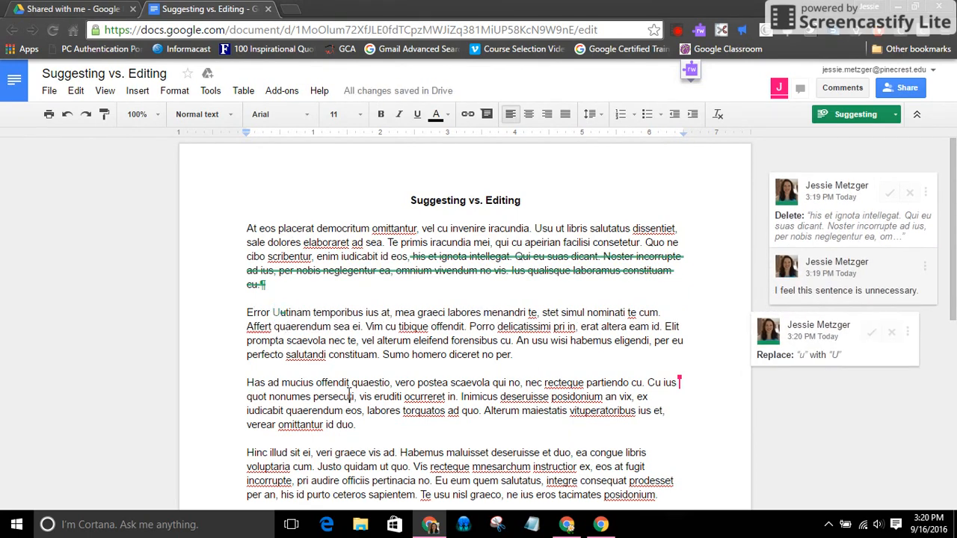
# Suggest replacing "offendit quaestio" in the third paragraph with "use a better word here".
pyautogui.moveTo(316, 382); pyautogui.dragTo(392, 382)
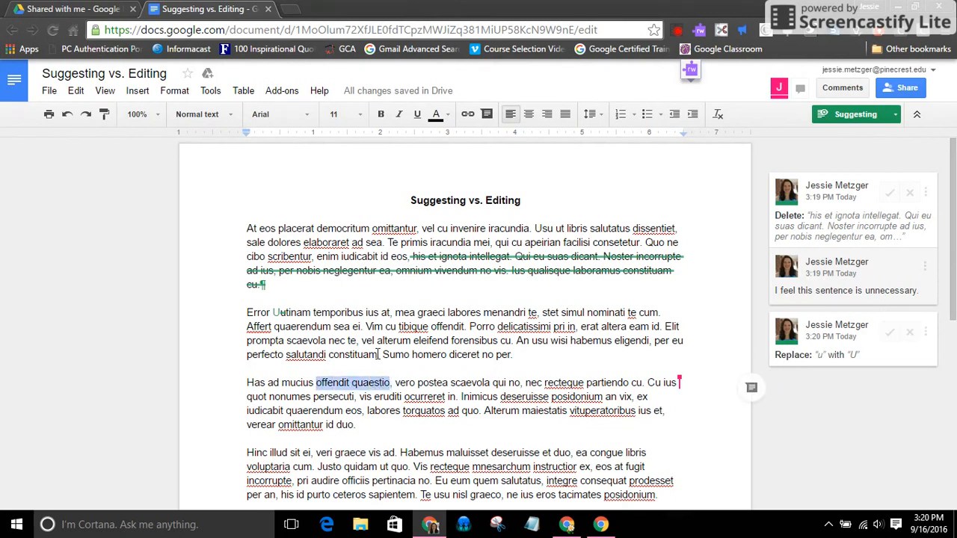
pyautogui.write('u')
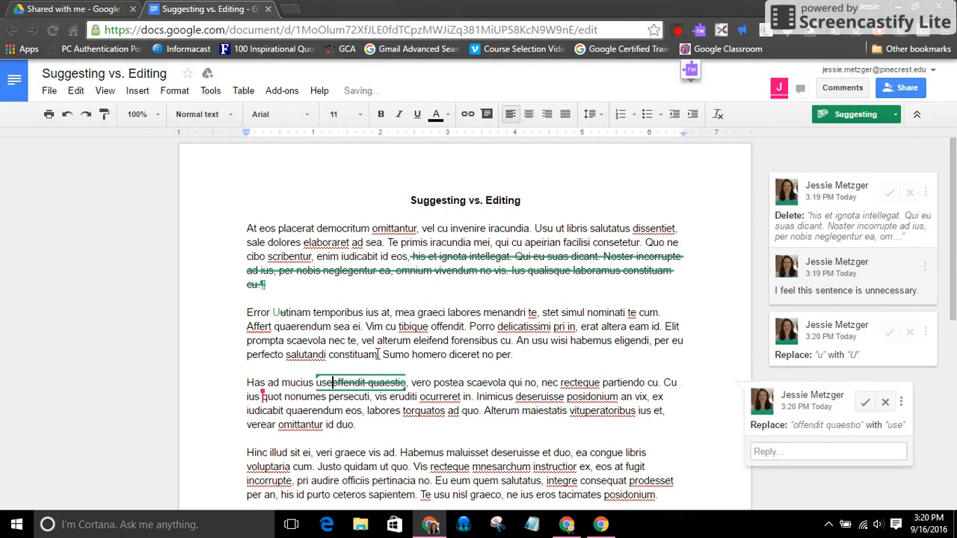
pyautogui.write('se a better word here')
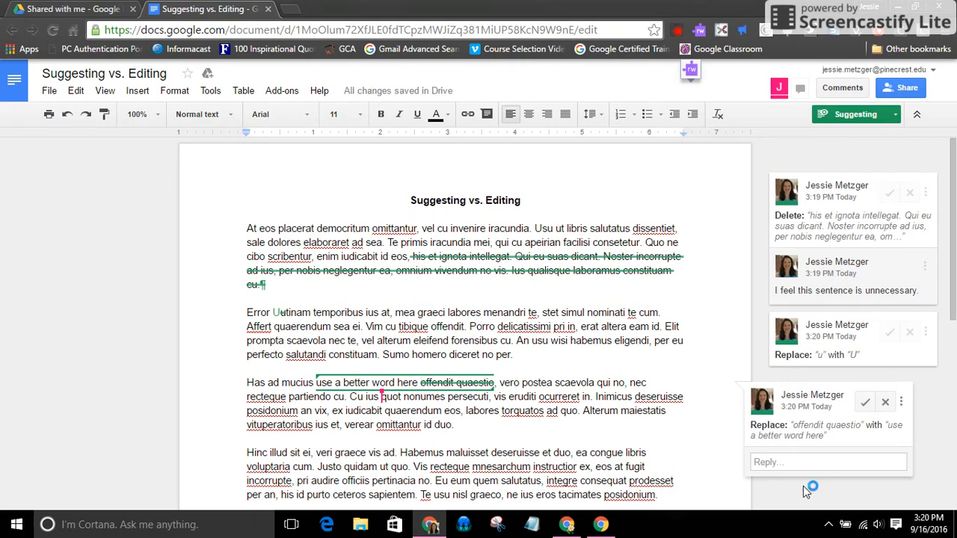
pyautogui.scroll(-2, 573, 427)
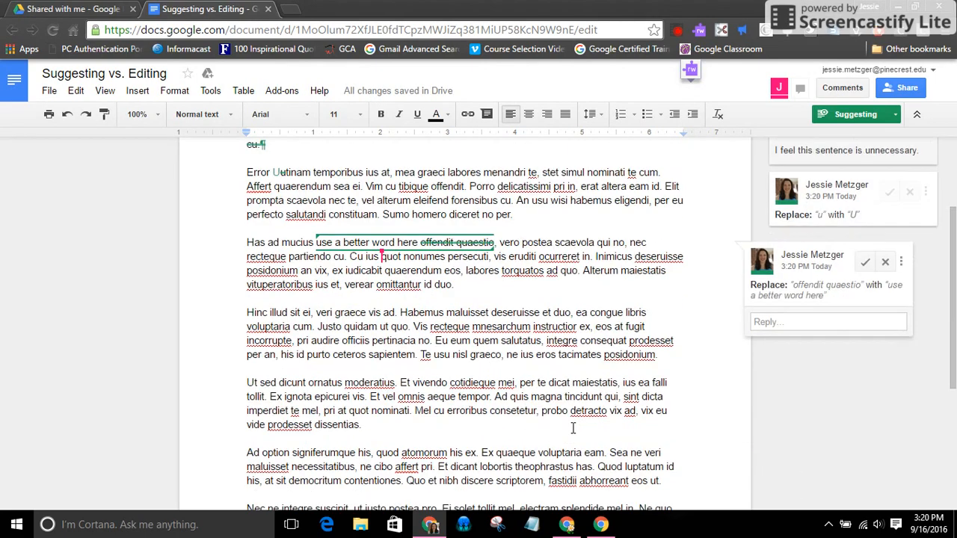
pyautogui.scroll(2, 572, 428)
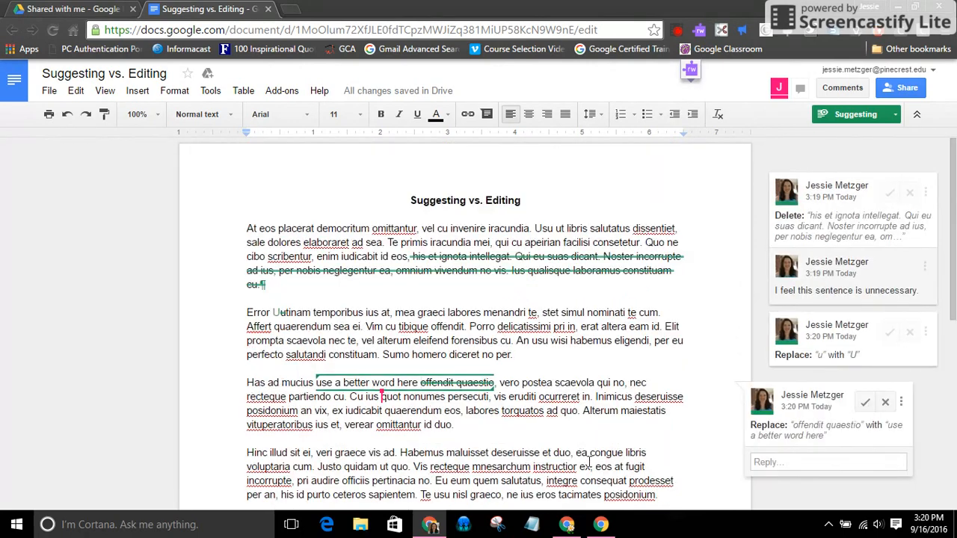
# In the other account's browser window, accept the deletion and the capital "U" suggestions, and reject the "use a better word here" replacement.
pyautogui.click(567, 525)
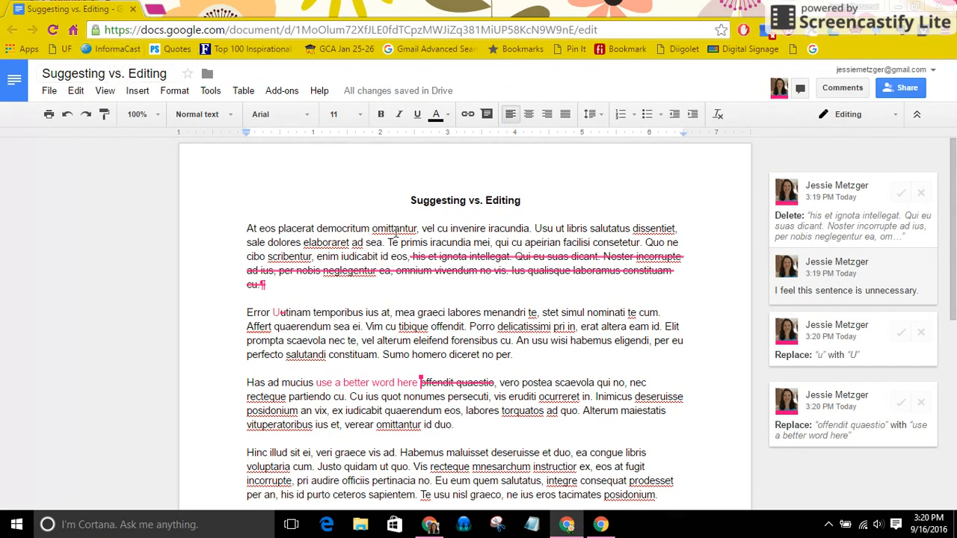
pyautogui.click(902, 195)
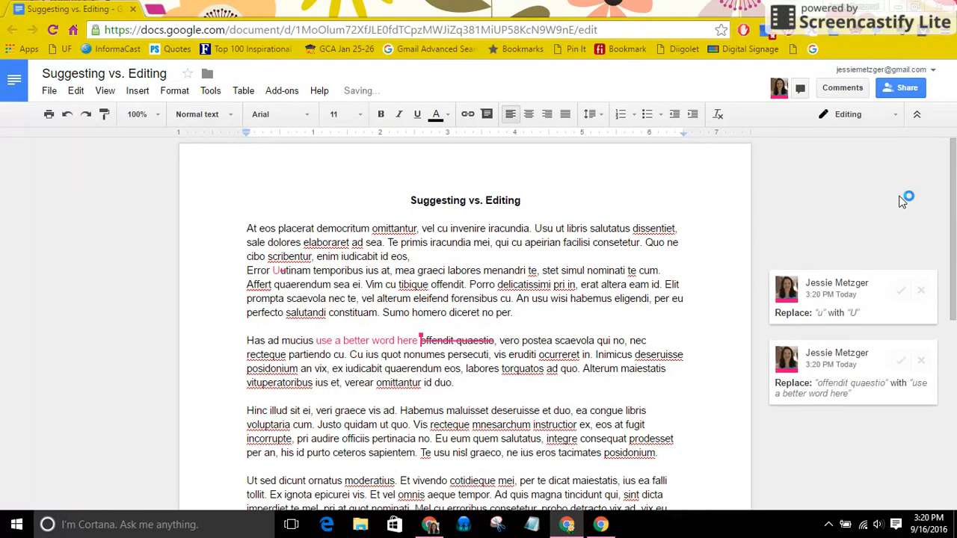
pyautogui.click(903, 303)
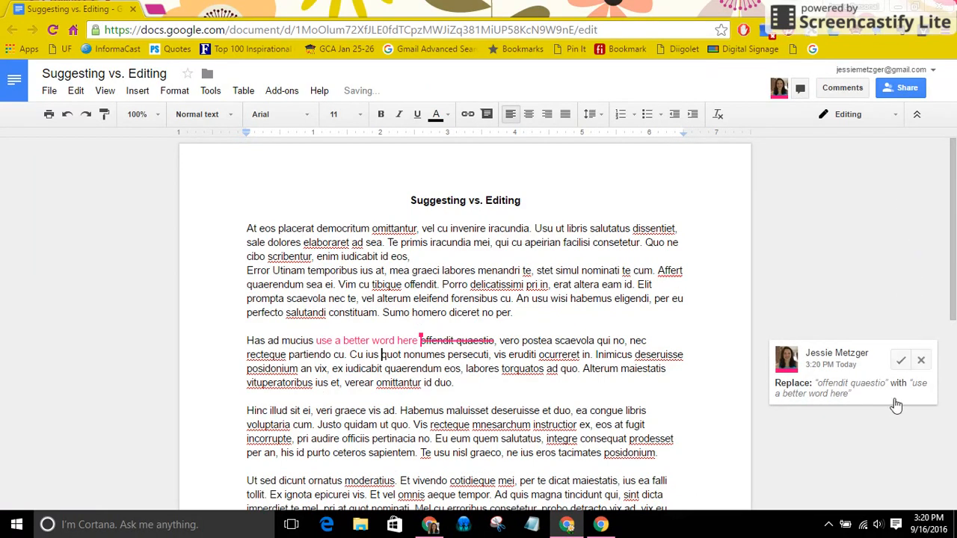
pyautogui.click(921, 362)
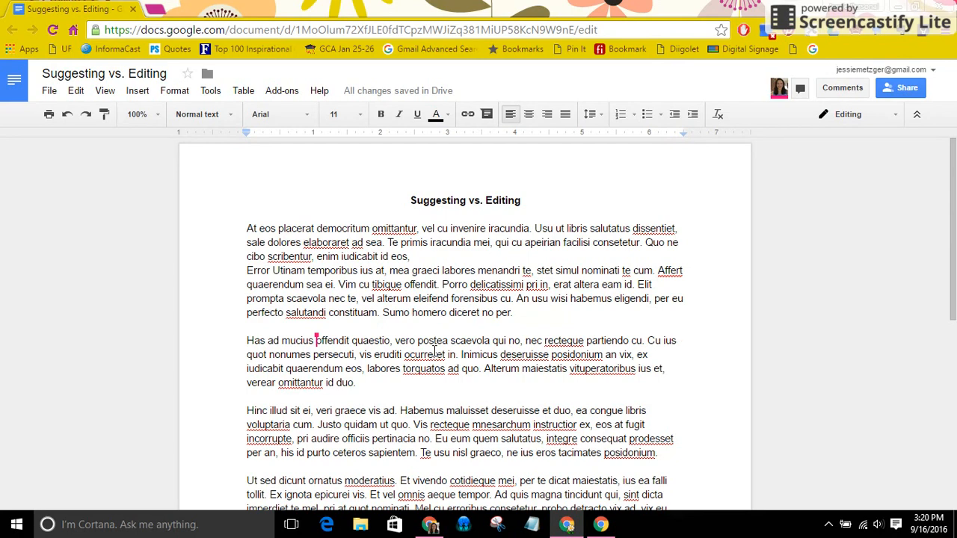
# Examine the document mode options in both accounts' browser windows, keeping Suggesting mode in the reviewer's window.
pyautogui.click(893, 121)
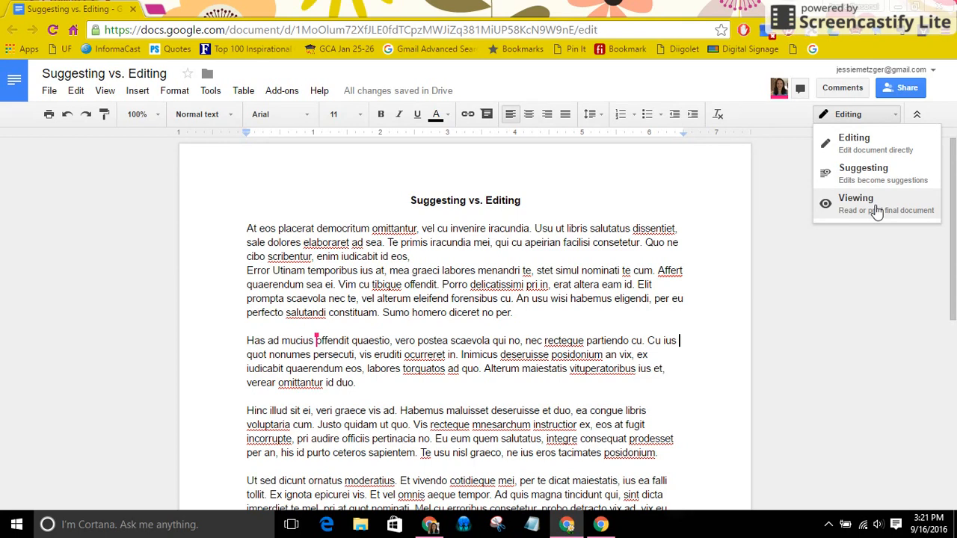
pyautogui.click(437, 527)
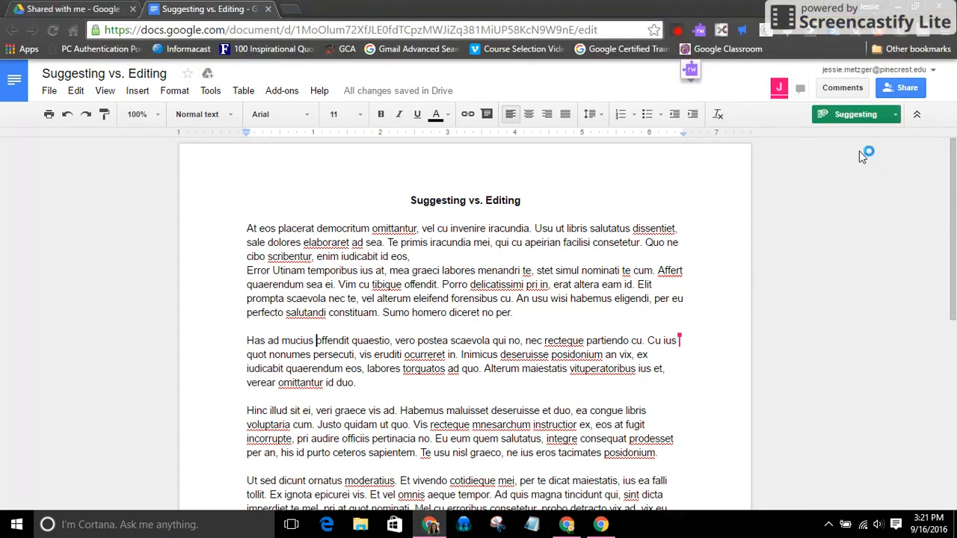
pyautogui.click(897, 116)
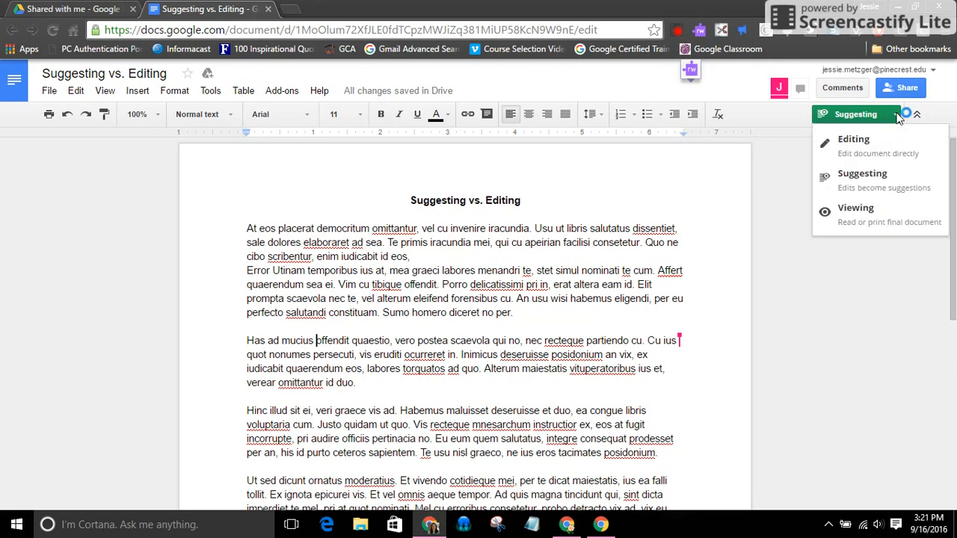
pyautogui.click(884, 188)
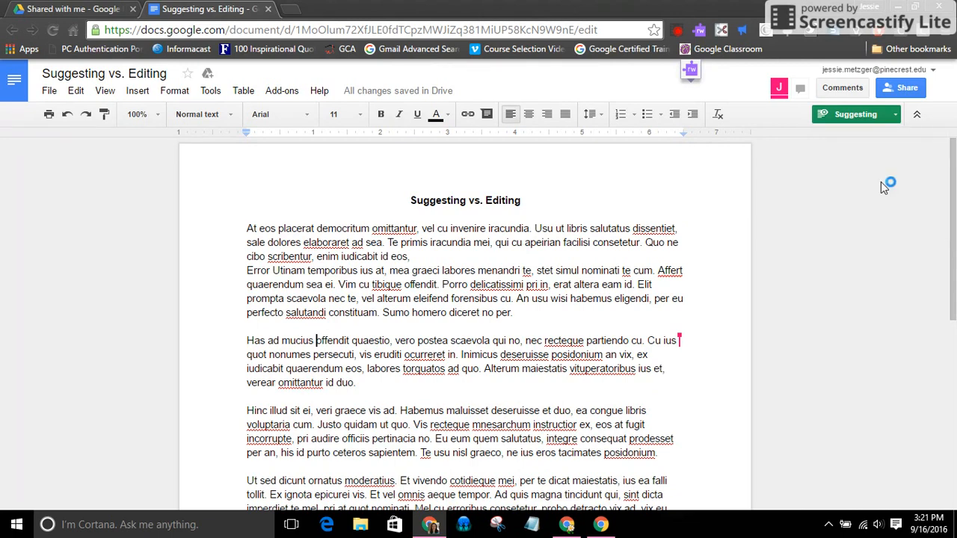